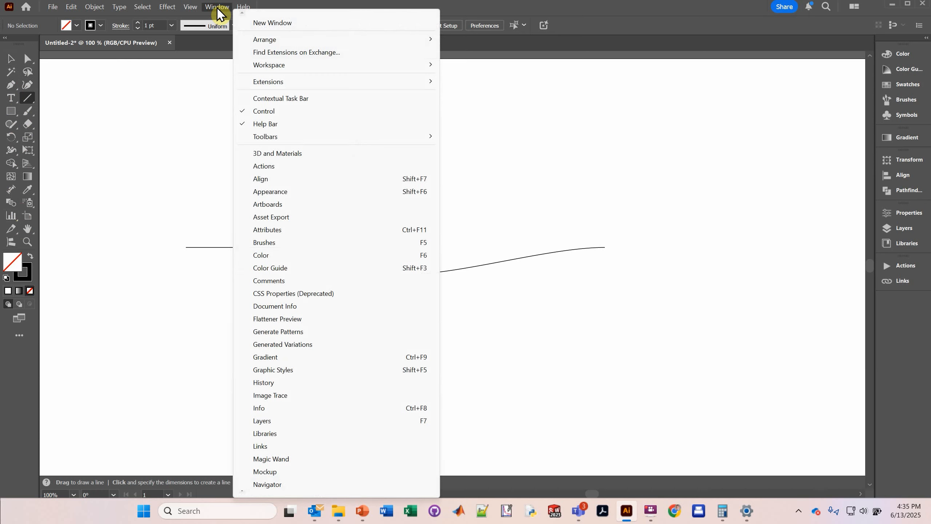
click(262, 138)
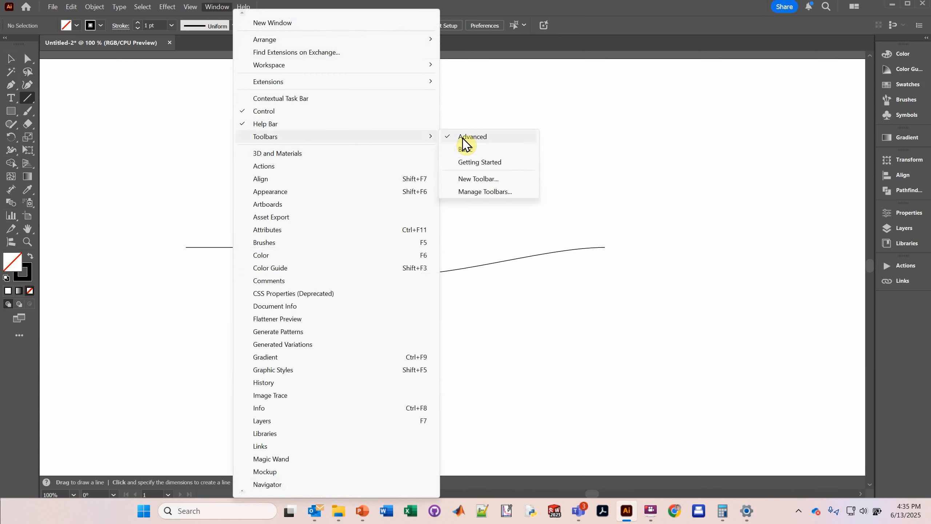
click(601, 8)
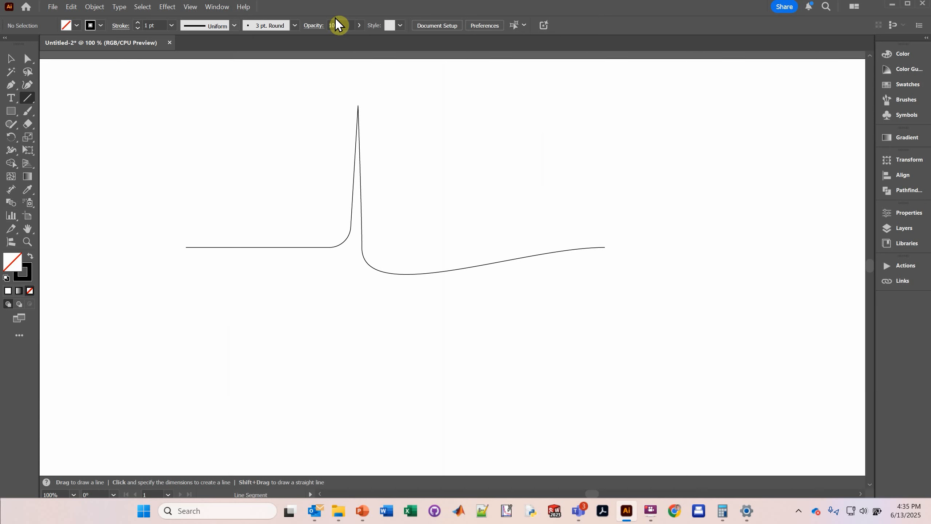
click(217, 7)
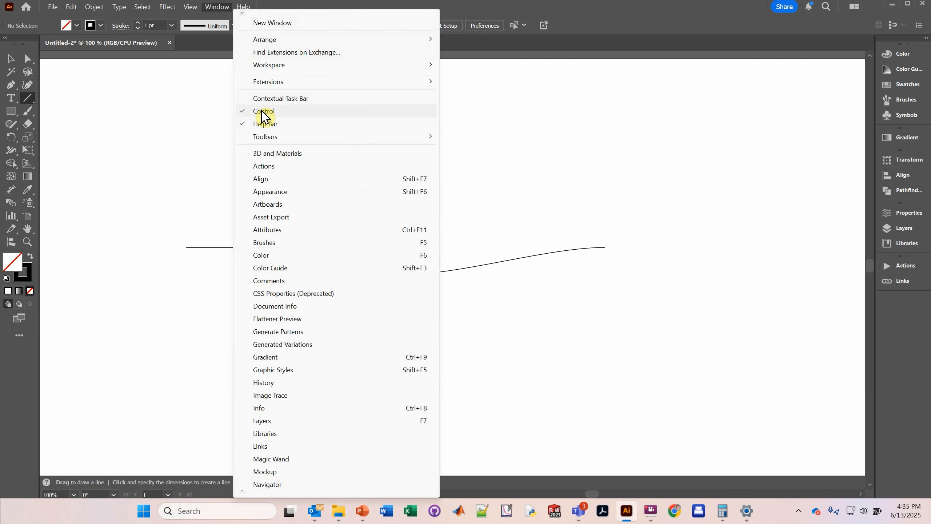
click(539, 12)
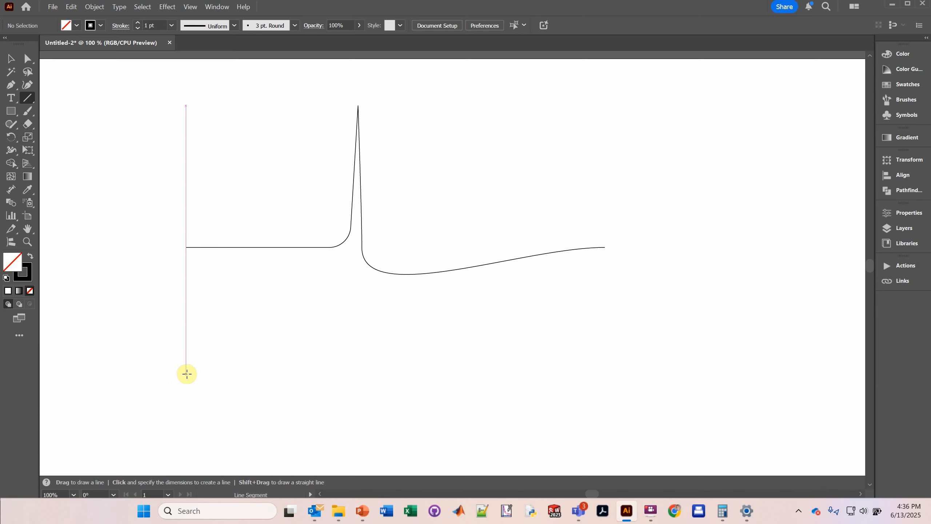
- Draw a horizontal line about 768 px wide below the spike trace and add anchor points on it at about X 841 px and 897 px
drag(187, 374, 605, 248)
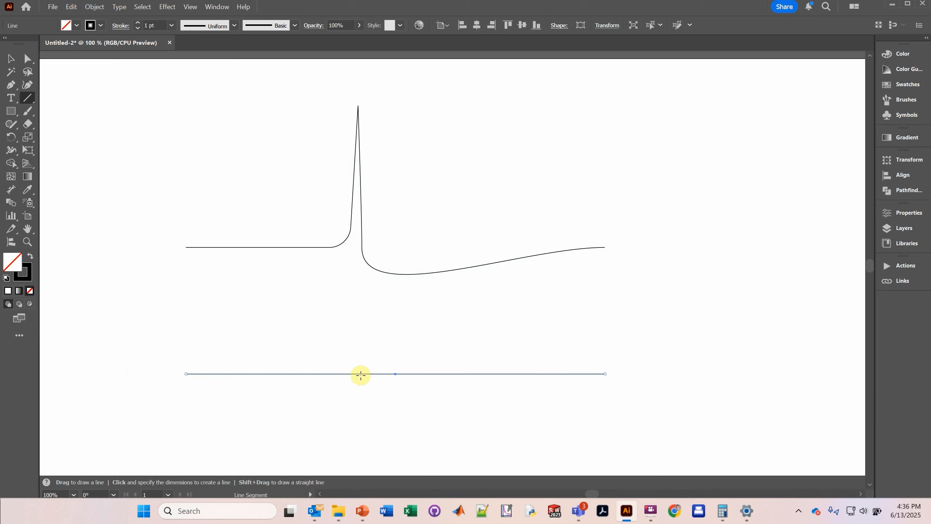
click(12, 85)
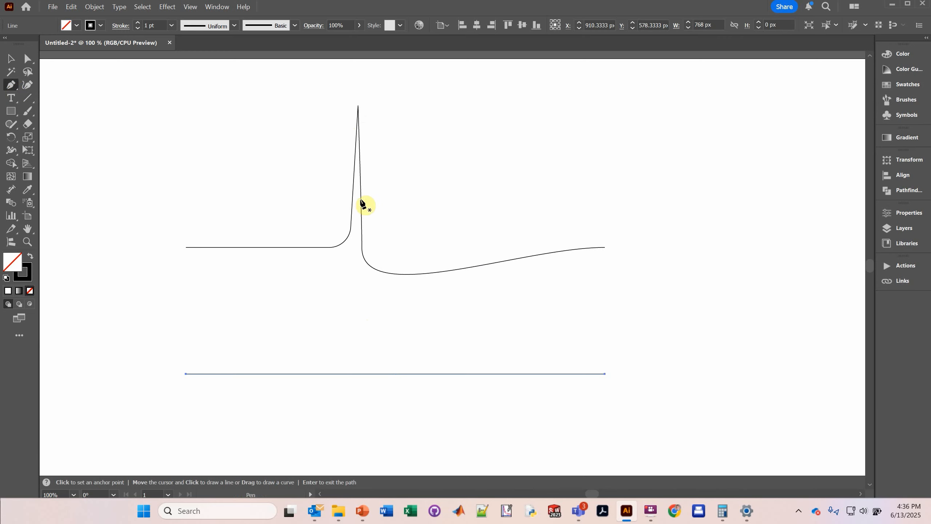
click(358, 374)
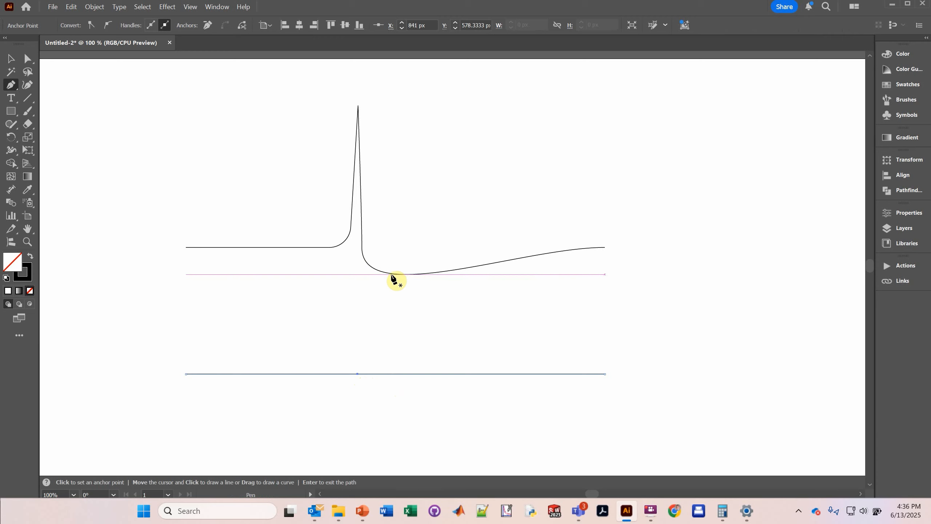
click(388, 374)
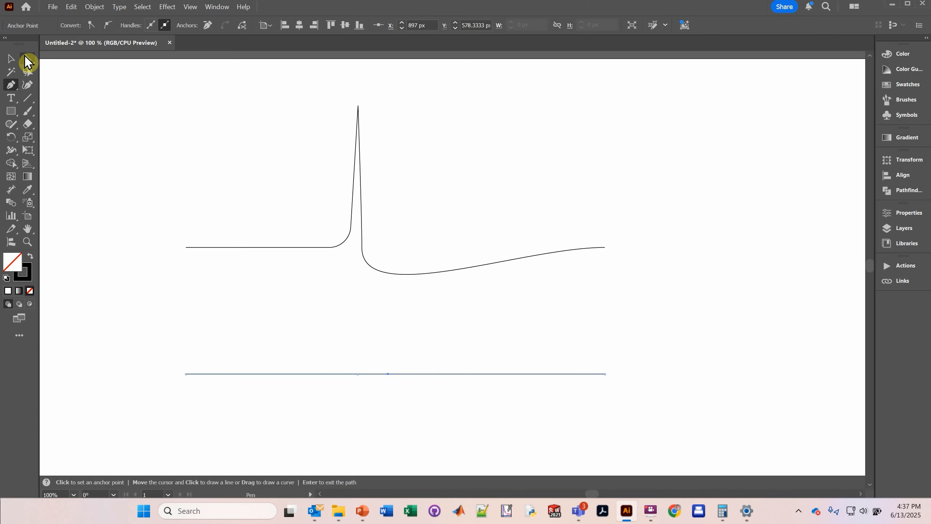
- Convert all anchor points of the lower line to smooth and turn the right endpoint's direction handle horizontal, pointing inward along the line
click(27, 60)
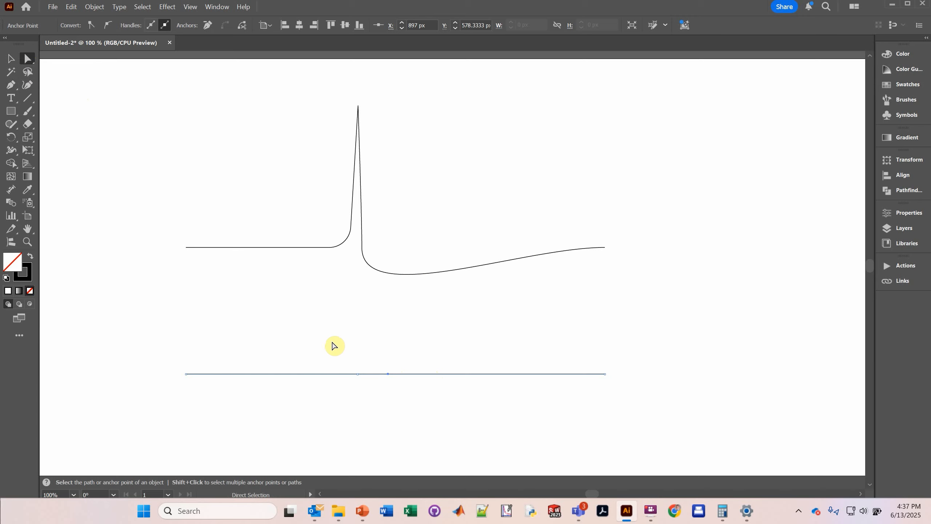
drag(333, 328, 646, 405)
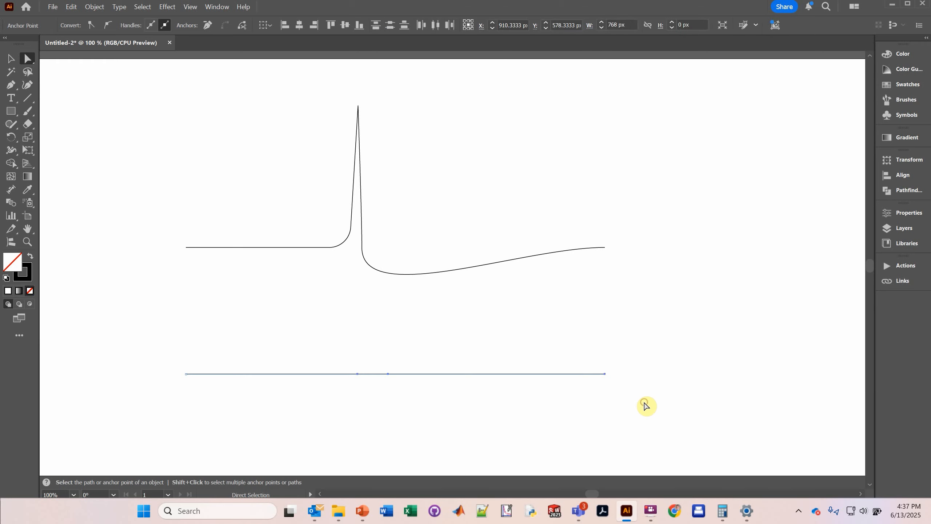
click(108, 26)
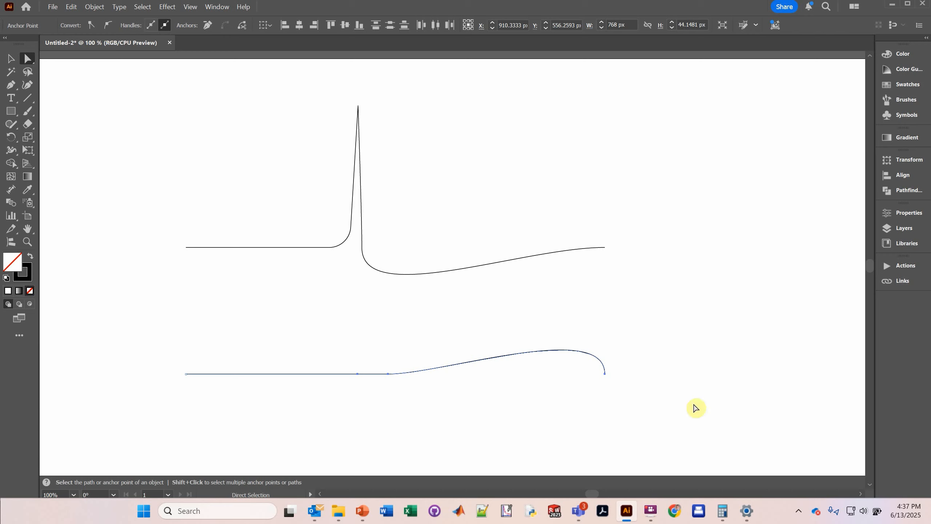
click(605, 375)
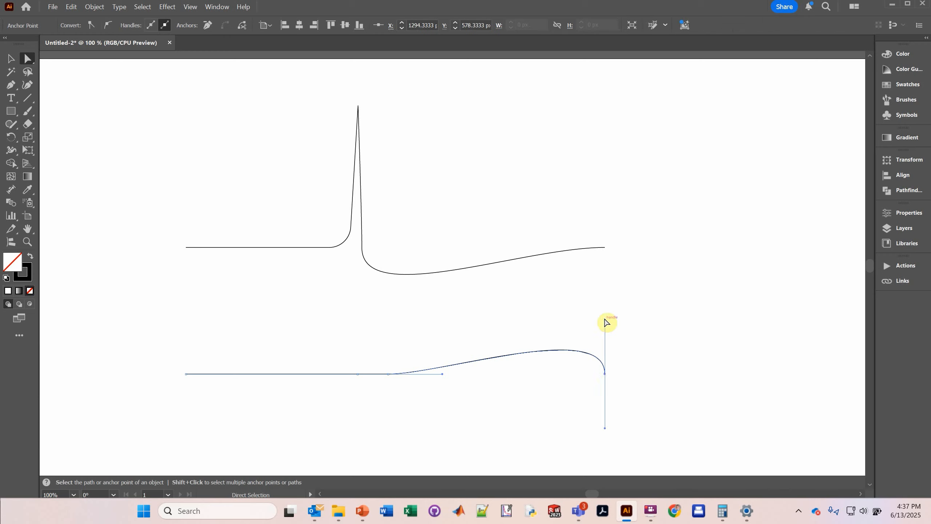
drag(603, 319, 561, 376)
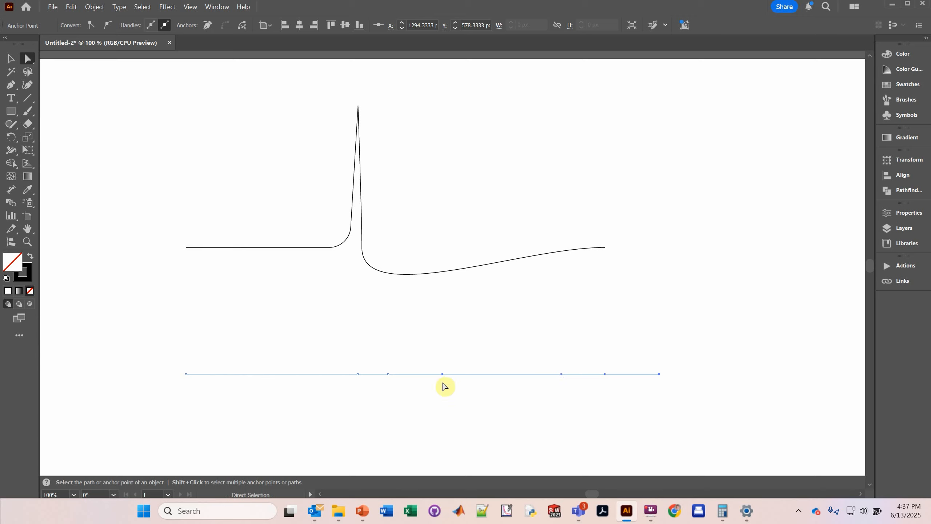
- Raise the lower line's anchor point at X 897 px by 75 px to form a hump
click(388, 375)
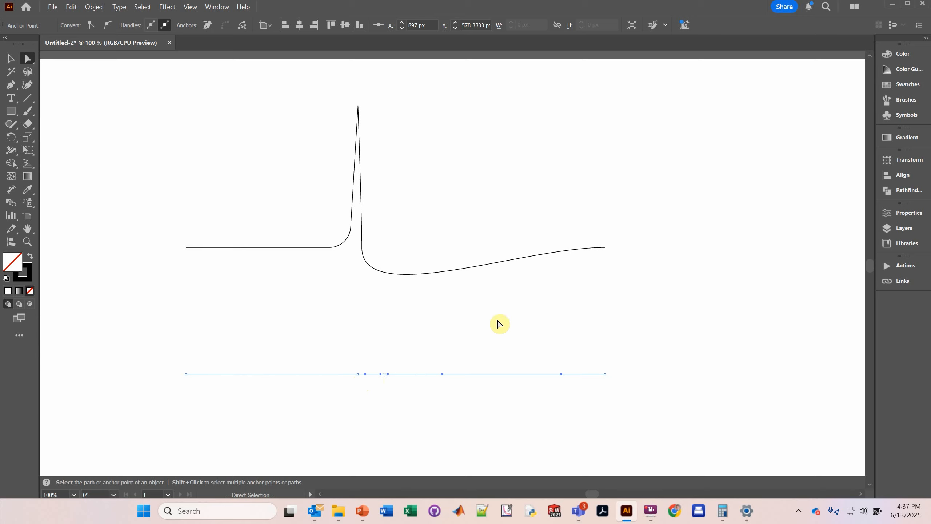
key(Up)
key(Up)
key(Up)
key(Up)
key(Up)
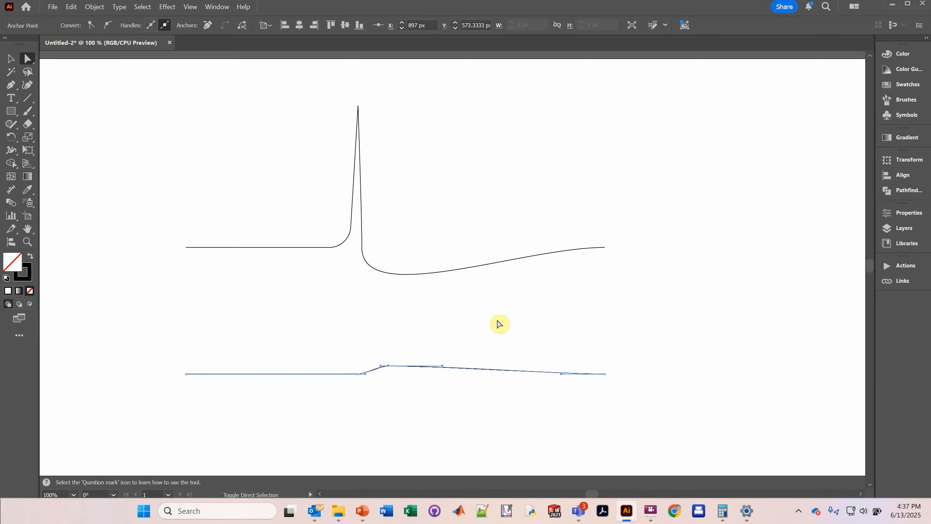
key(shift+Up)
key(shift+Up)
key(shift+Up)
key(shift+Up)
key(shift+Up)
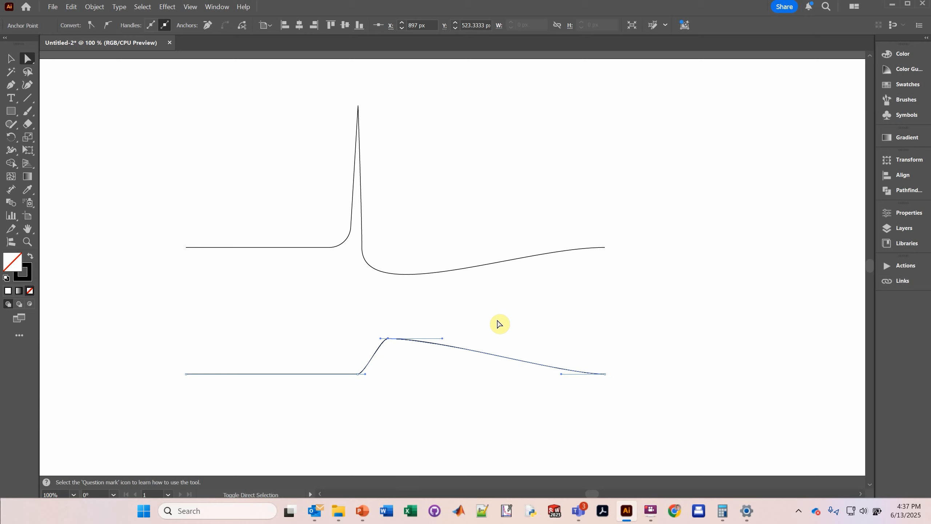
key(shift+Up)
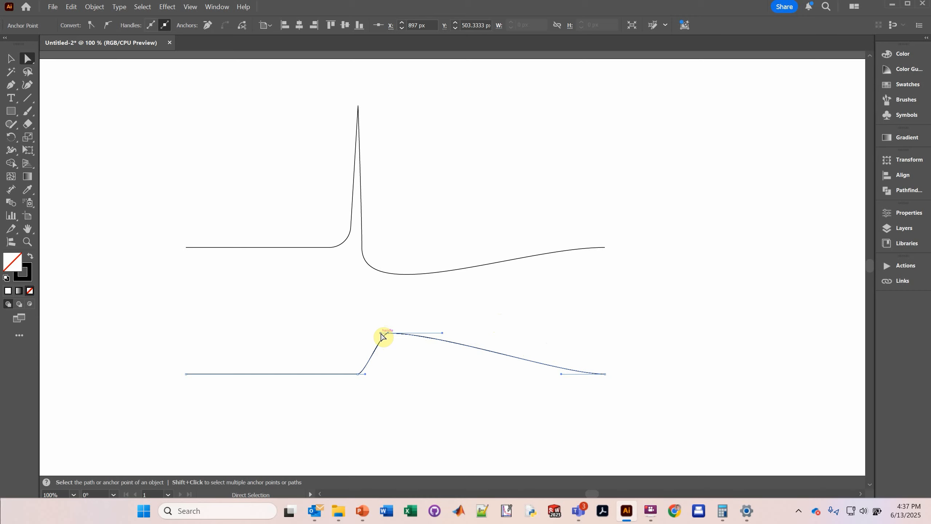
- Shape the hump by lengthening the peak's left handle, shortening its right one and extending the endpoint's handle far inward for a gradual decay
drag(381, 334, 370, 332)
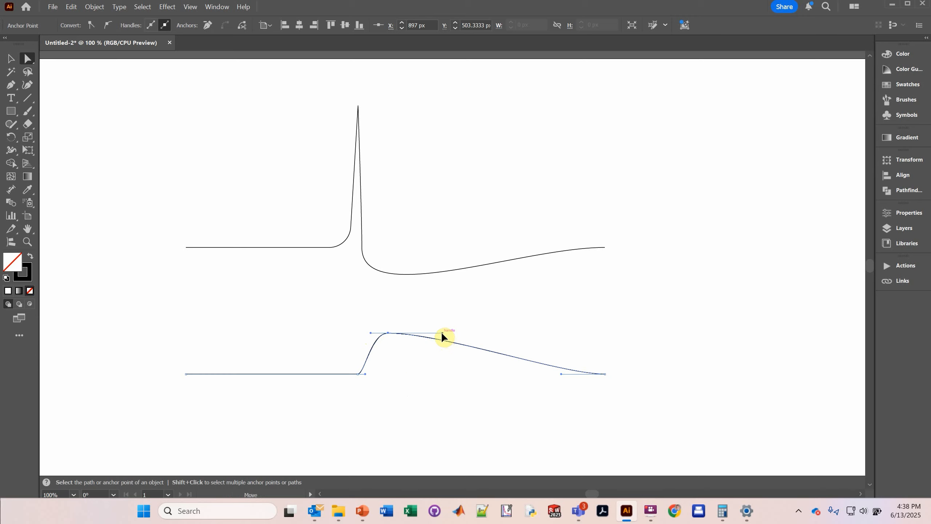
drag(442, 333, 408, 333)
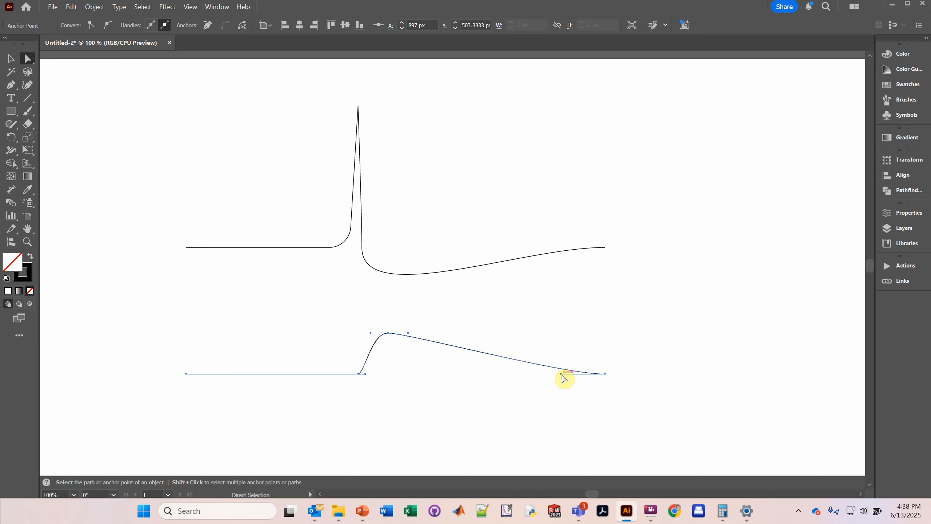
drag(562, 375, 415, 380)
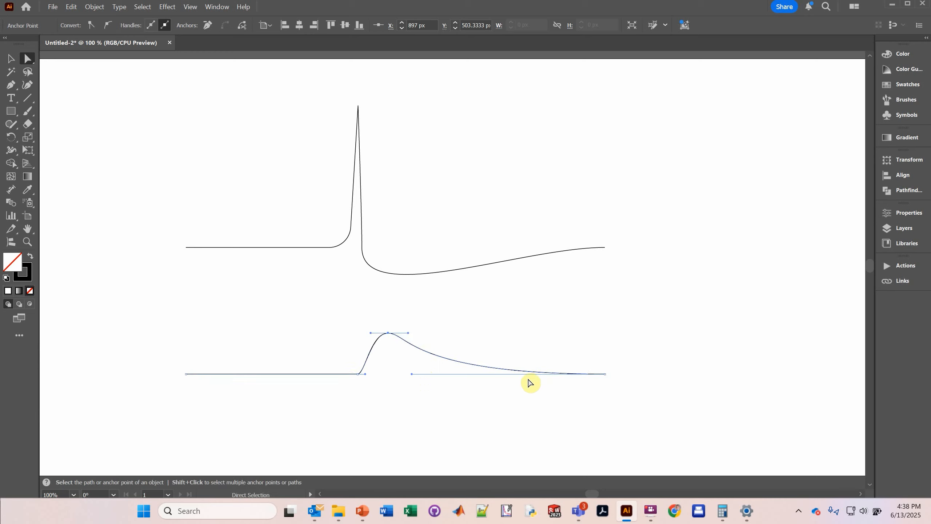
key(v)
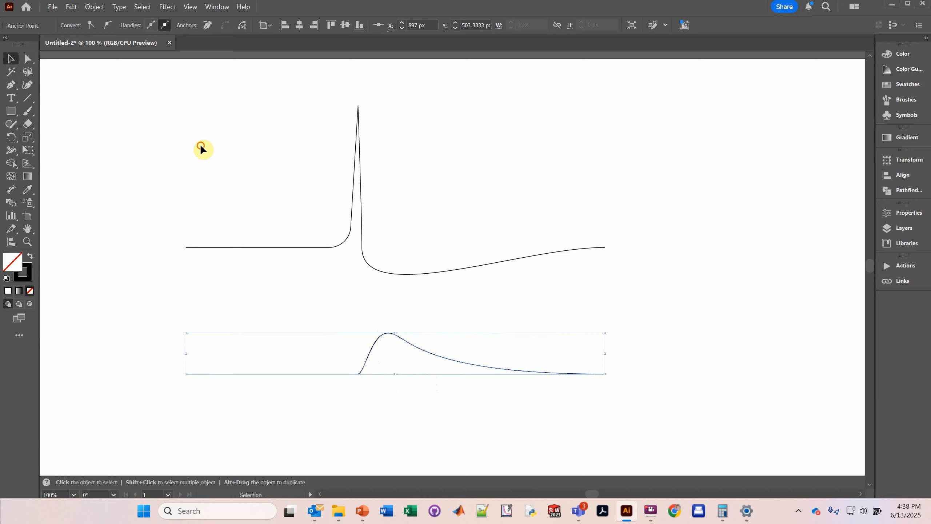
click(201, 146)
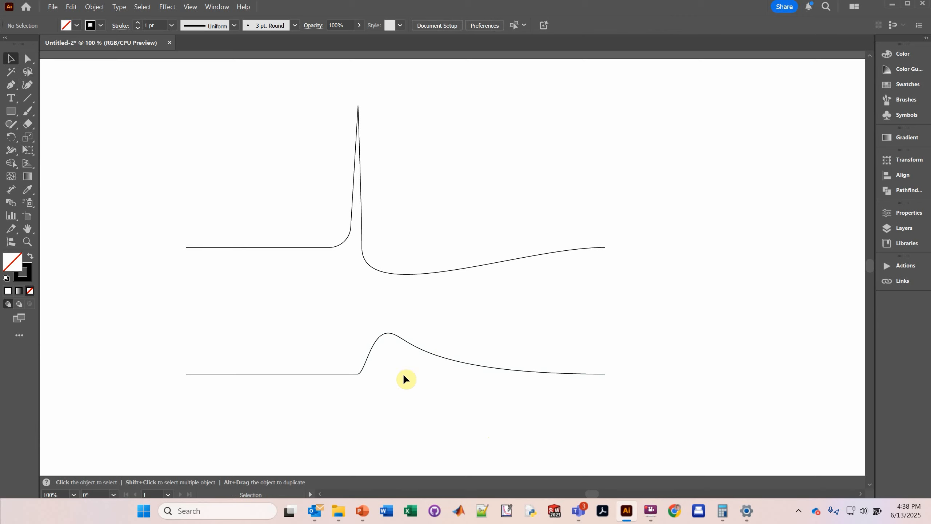
- Reflect the lower hump curve across the horizontal axis to turn it into a downward dip, and deselect it
click(358, 375)
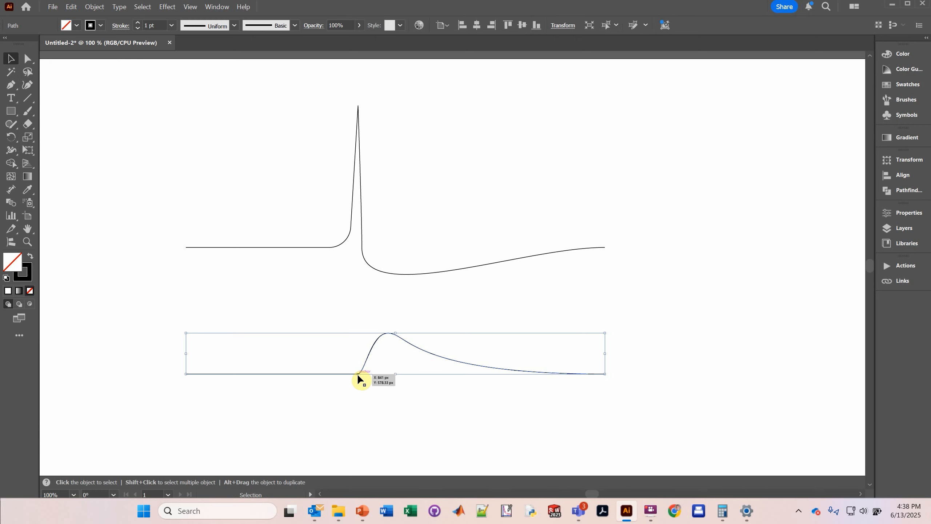
right_click(373, 345)
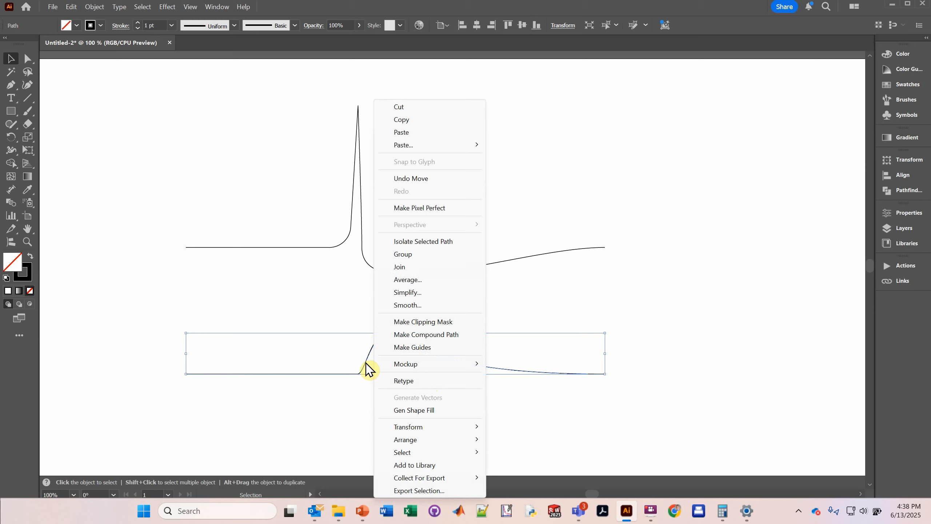
mouse_move(436, 444)
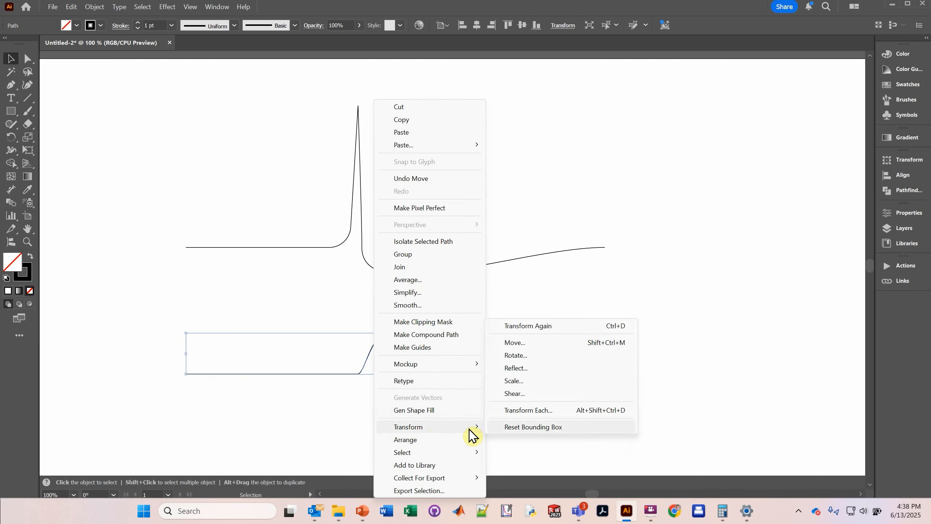
click(537, 370)
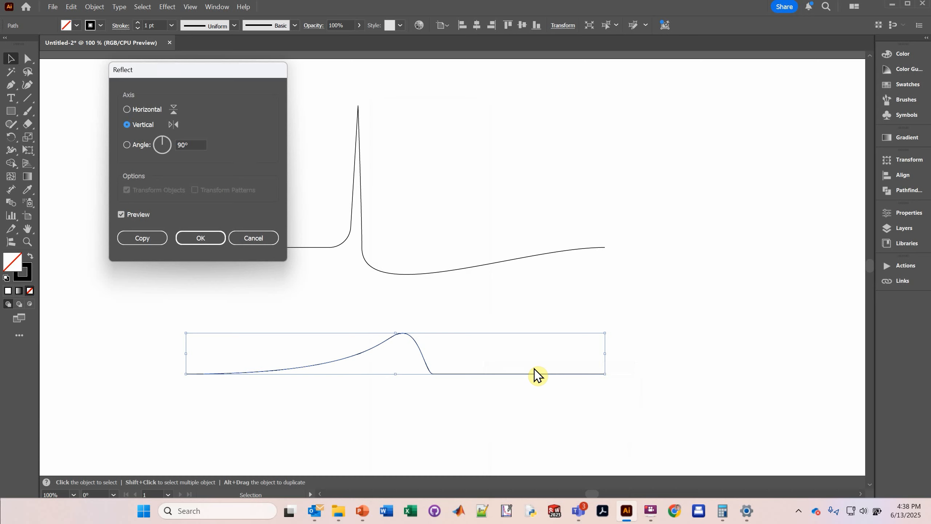
click(126, 110)
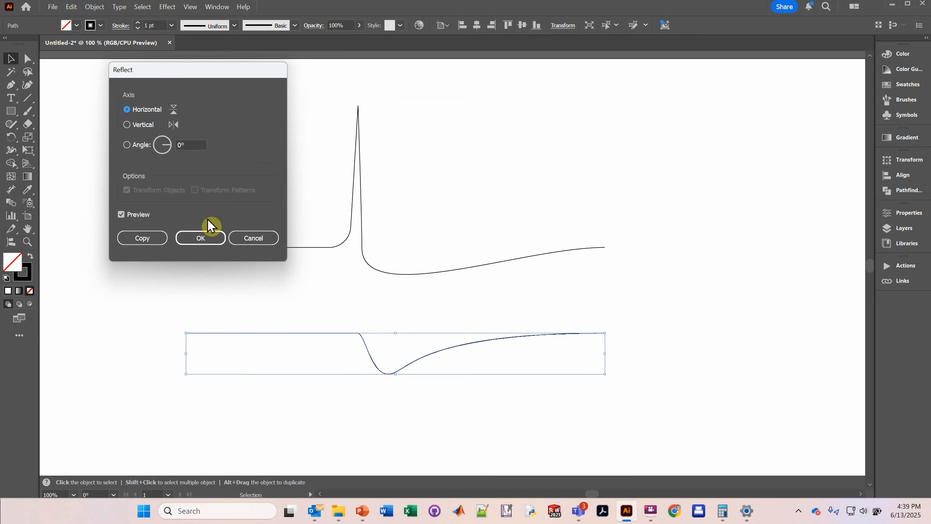
click(207, 238)
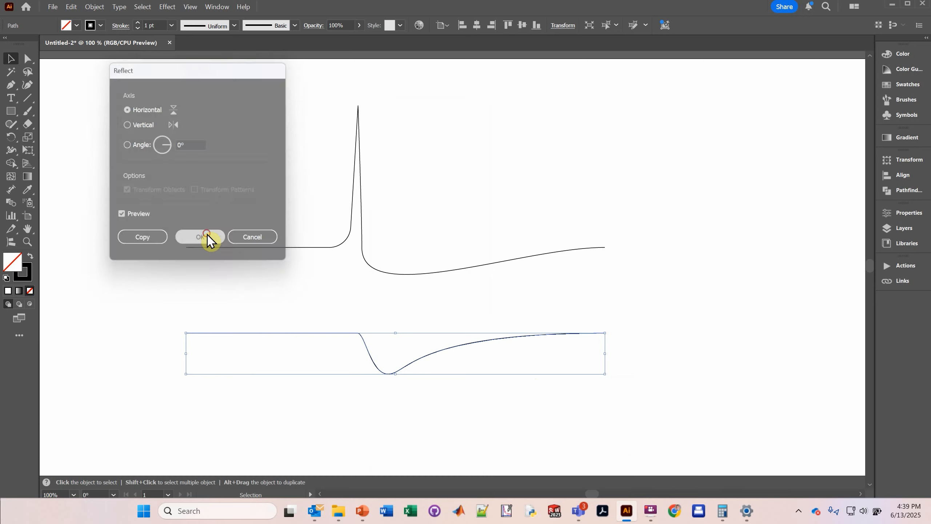
click(172, 413)
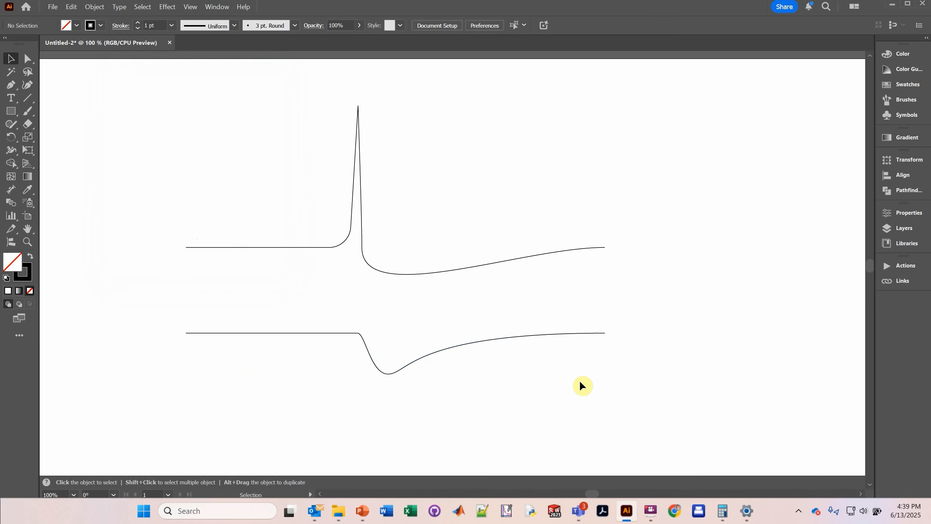